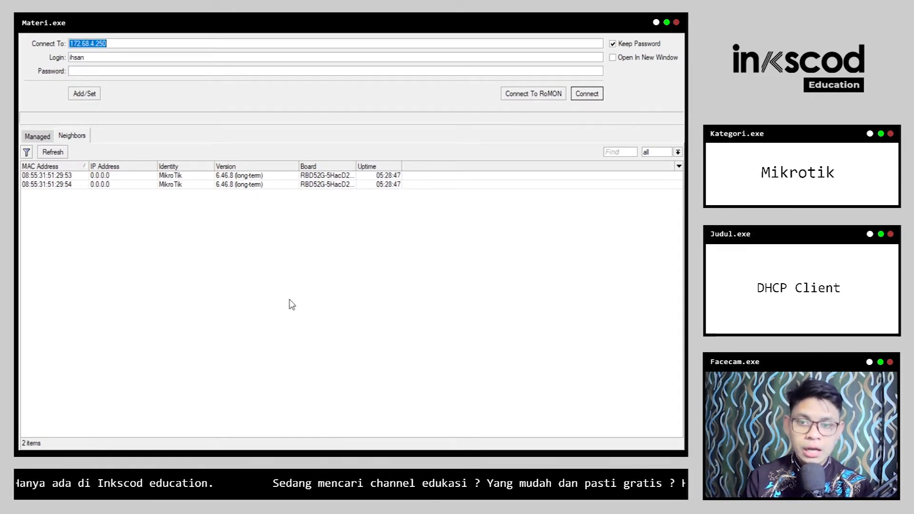
Step: Select the first neighbouring MikroTik router's MAC address as the connection target
click(119, 178)
click(117, 185)
click(117, 176)
click(116, 185)
click(117, 177)
click(117, 184)
click(118, 176)
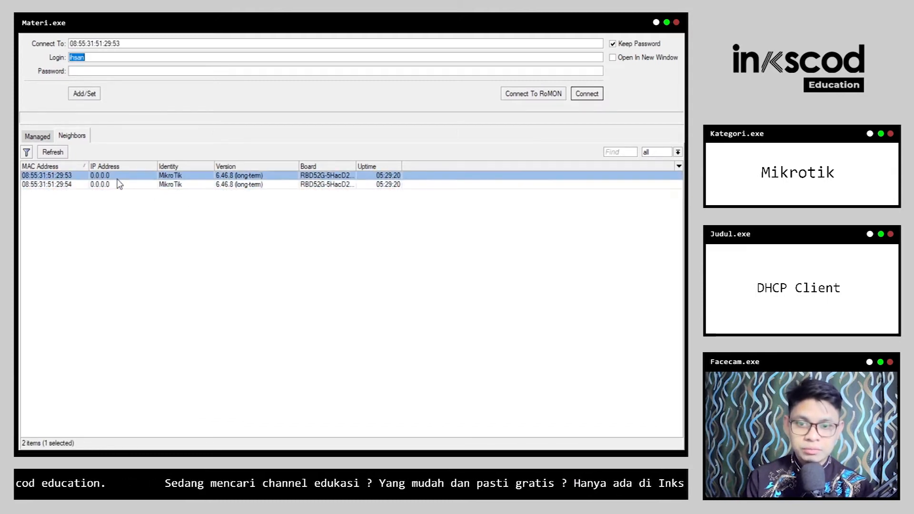
click(116, 185)
click(113, 176)
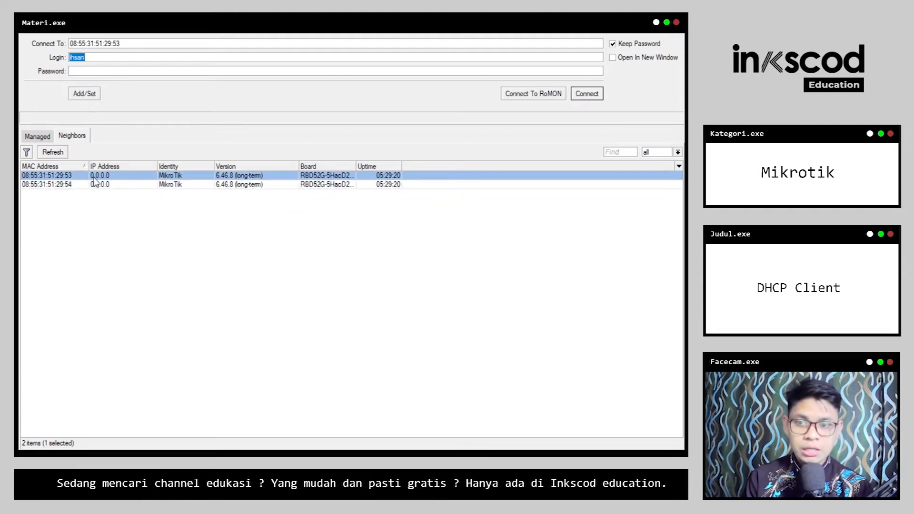
Step: Connect to the router with login admin and start a new DHCP client entry
text(admin)
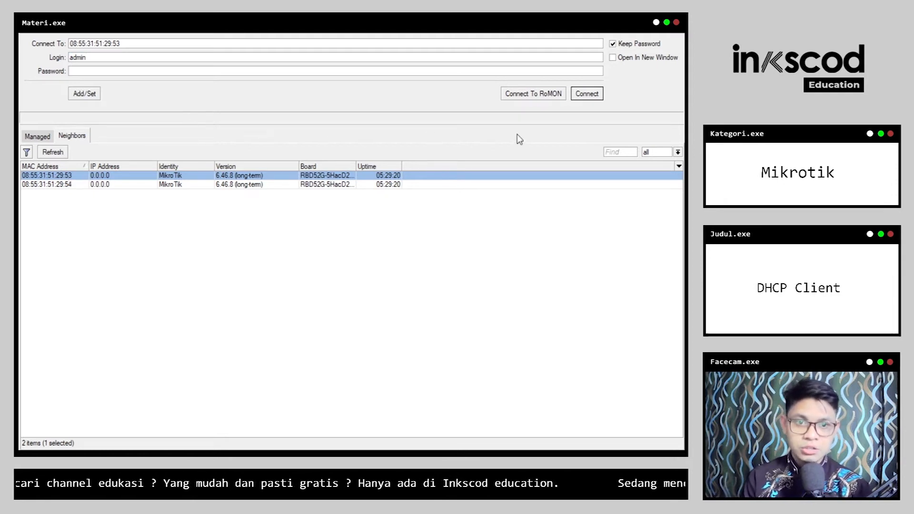
click(586, 94)
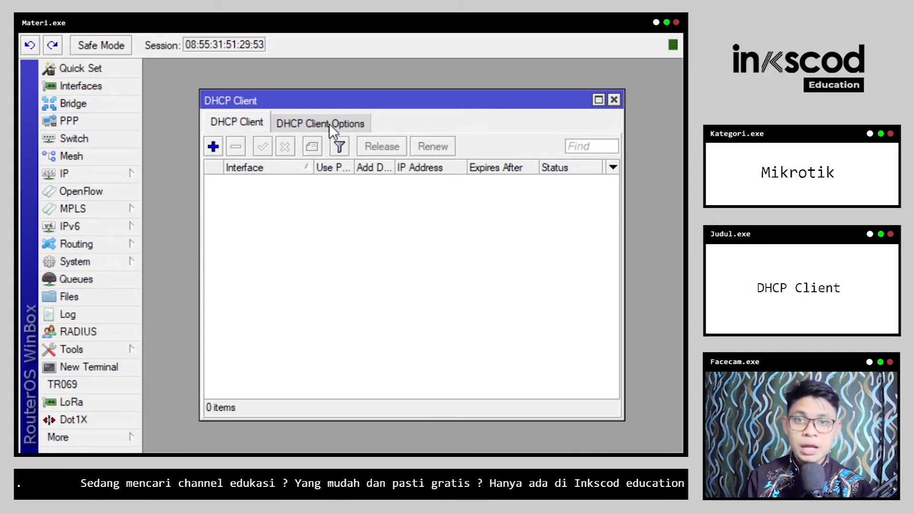
click(214, 146)
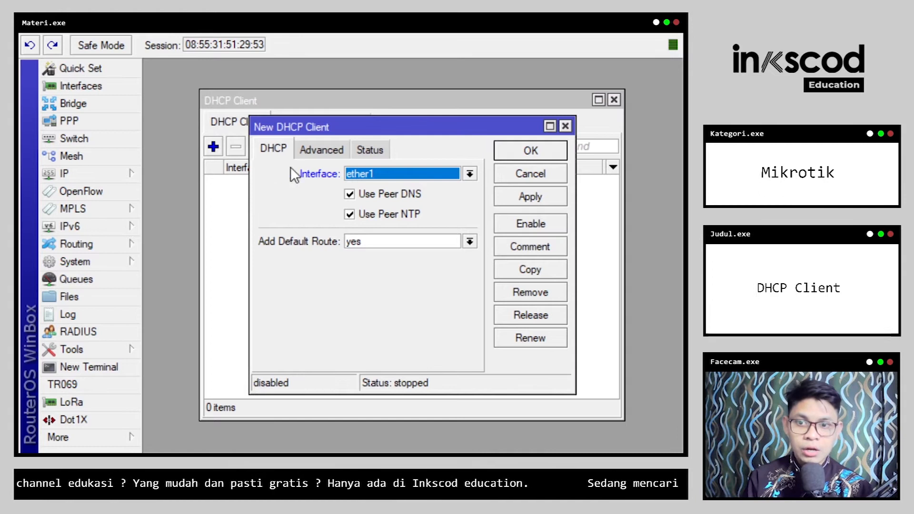
Step: Create a DHCP client on ether1 using peer DNS/NTP and default route yes, applied and closed
click(362, 175)
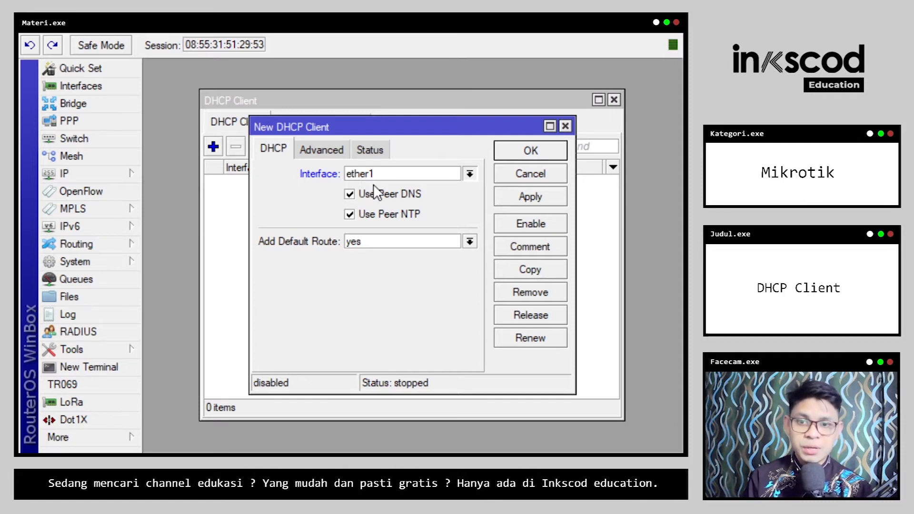
click(374, 186)
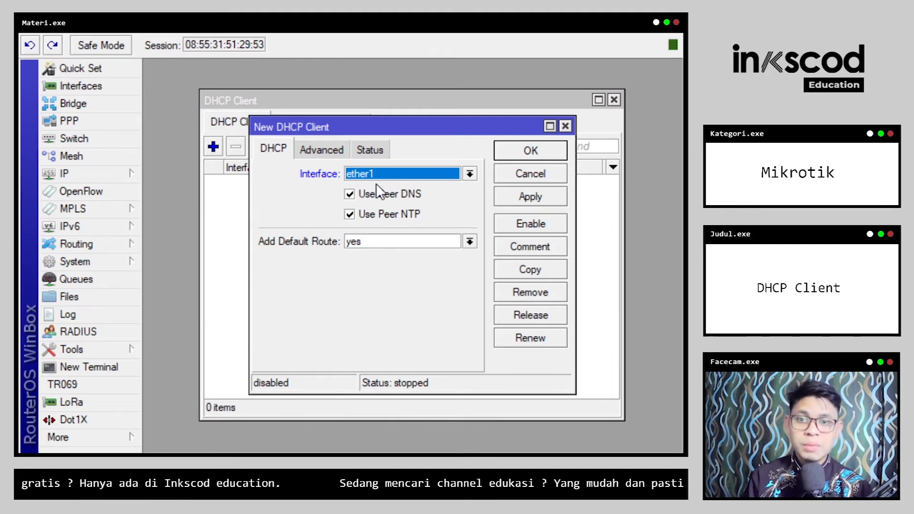
click(382, 174)
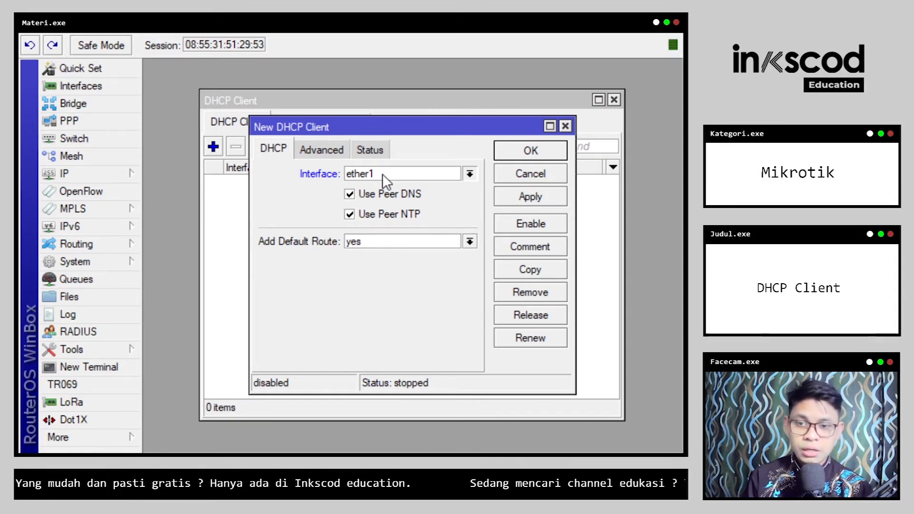
click(382, 173)
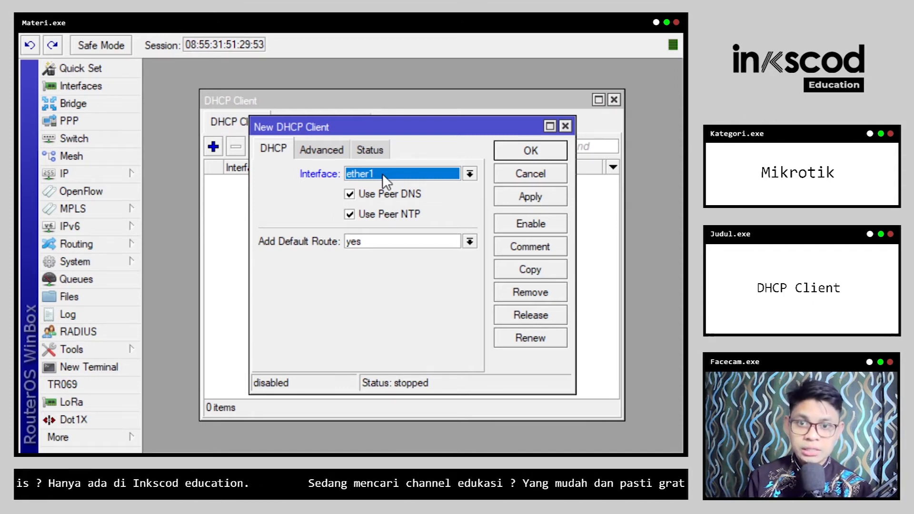
click(533, 199)
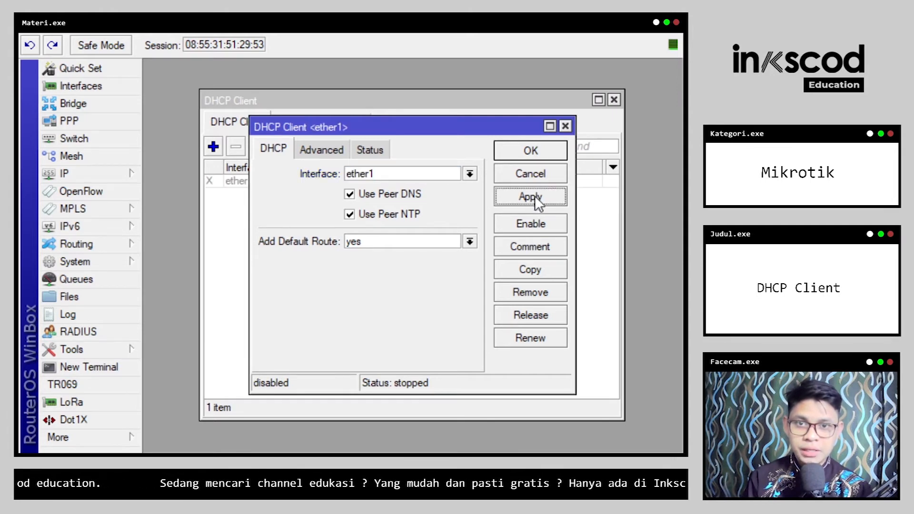
click(543, 156)
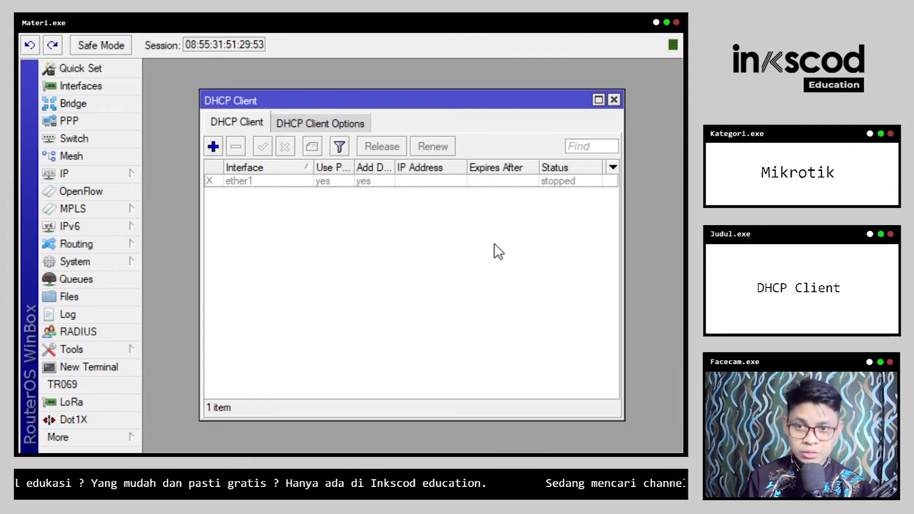
Step: Enable the ether1 DHCP client, confirm it is bound to 172.68.4.41/24, and open a terminal
click(563, 185)
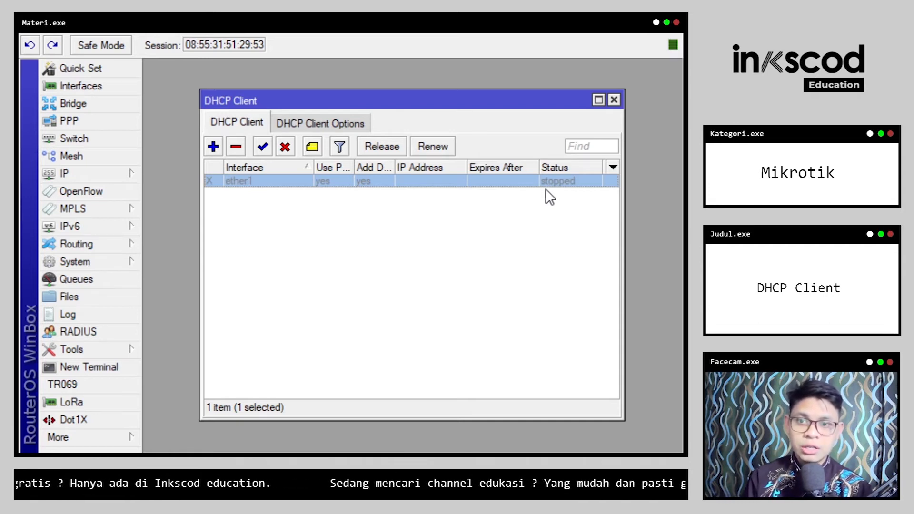
click(263, 147)
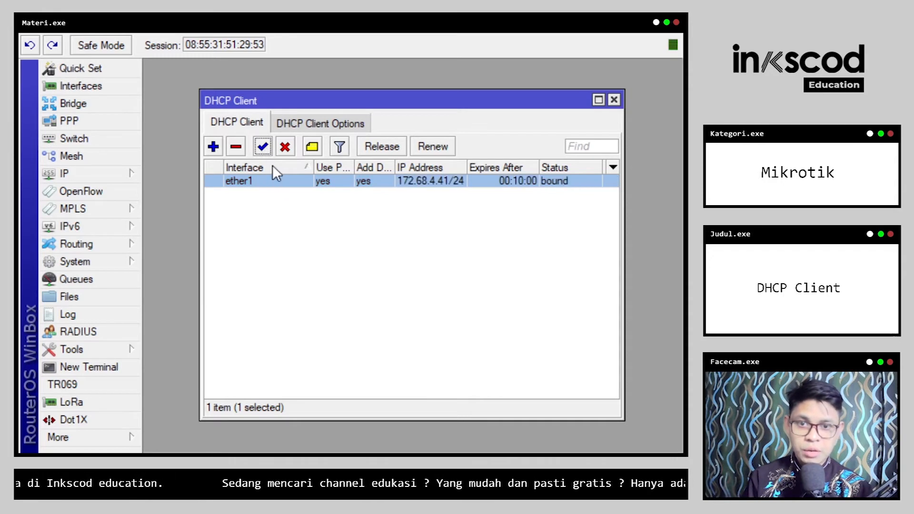
click(432, 244)
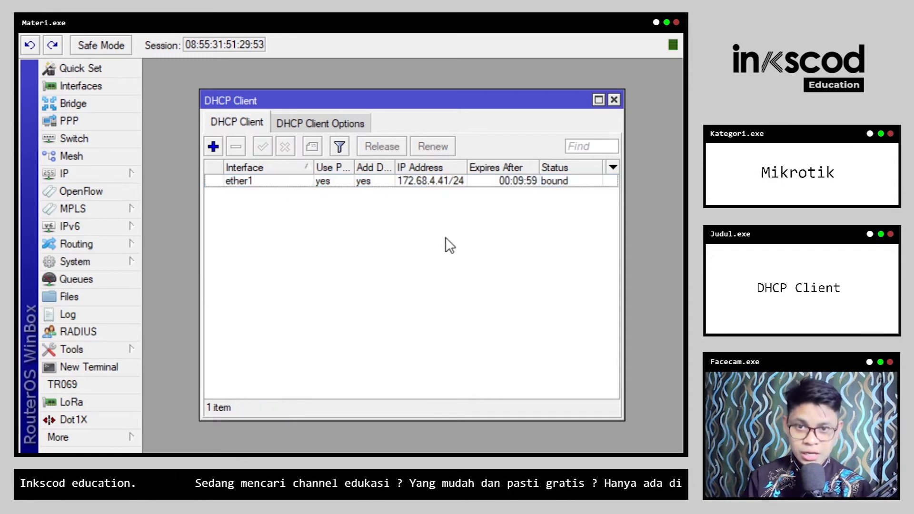
click(568, 181)
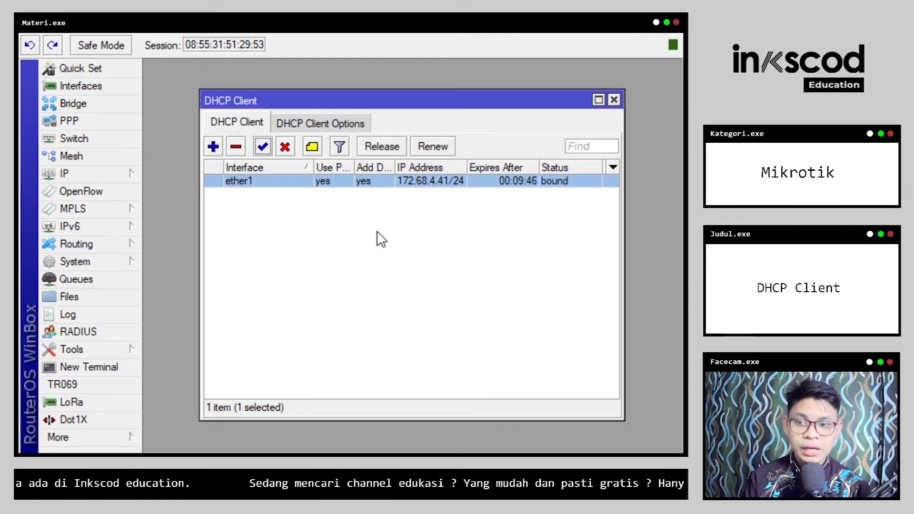
click(112, 367)
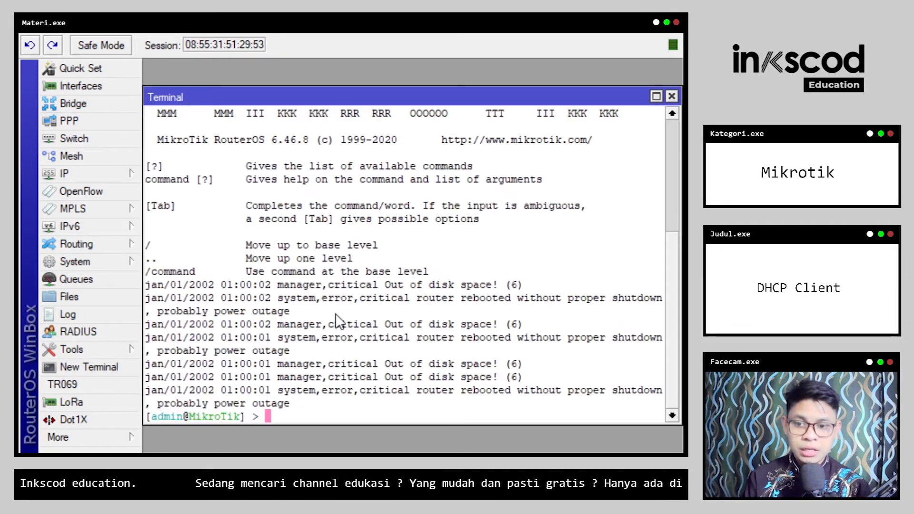
Step: Ping google.com from the terminal and stop it to show 4/4 replies with 0% loss
text(ping g)
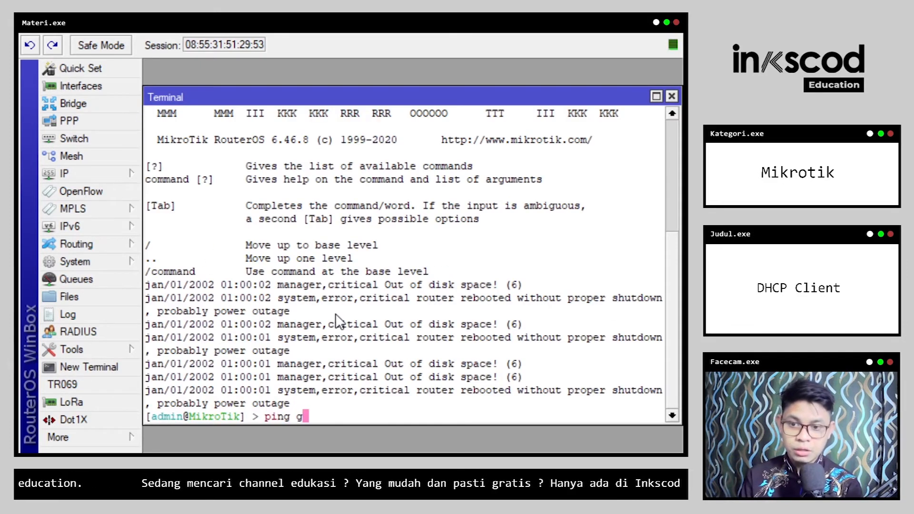
text(oogle.com)
key(Return)
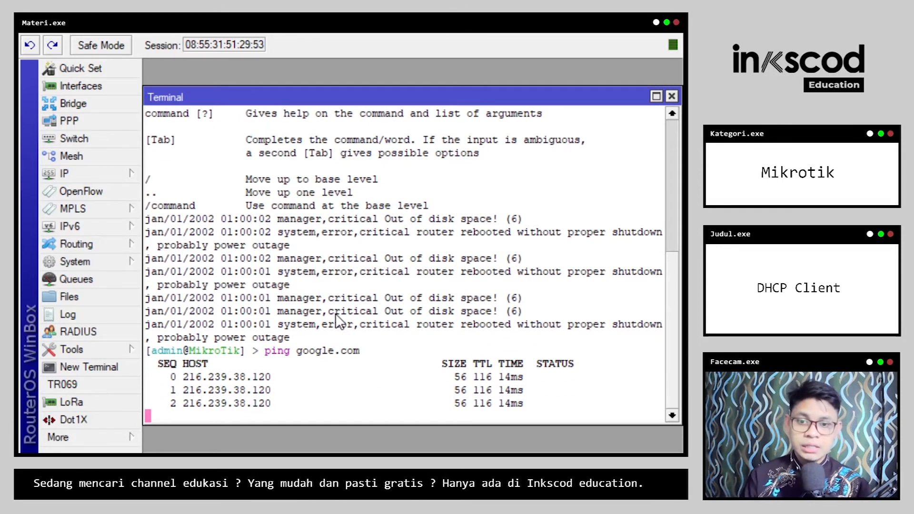
key(ctrl+c)
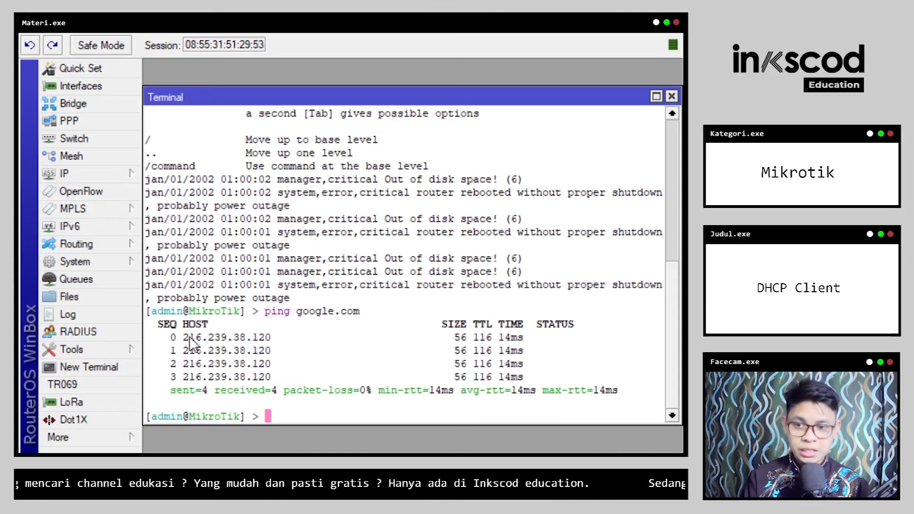
Step: Highlight the replying host address and the 14ms reply time, then close the terminal
drag(186, 337, 273, 341)
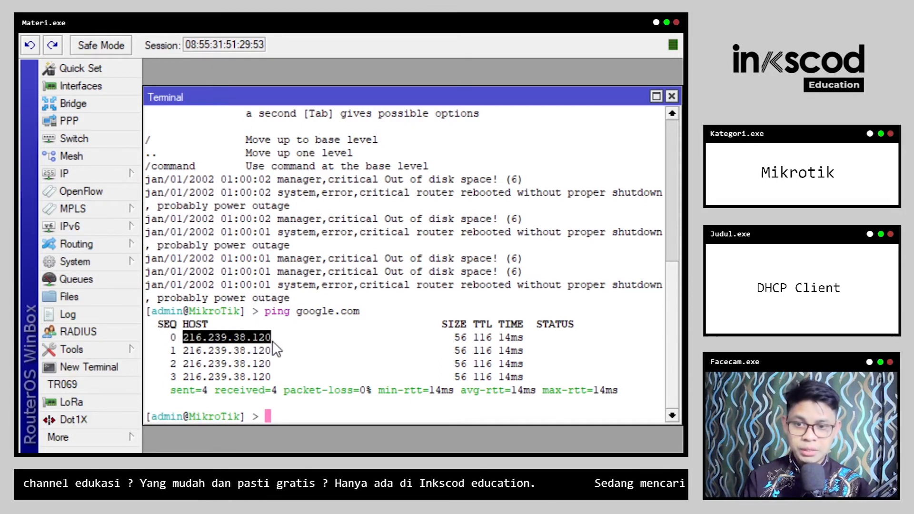
click(456, 337)
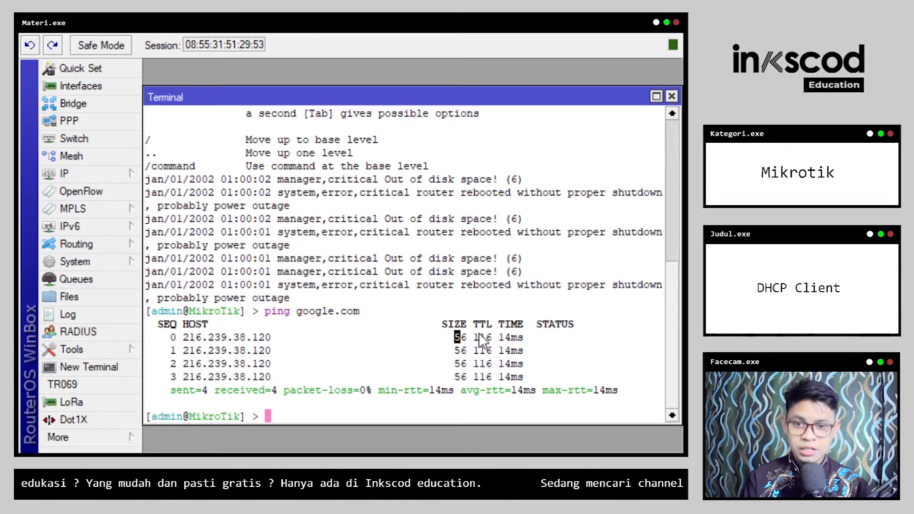
drag(499, 338, 521, 336)
click(516, 339)
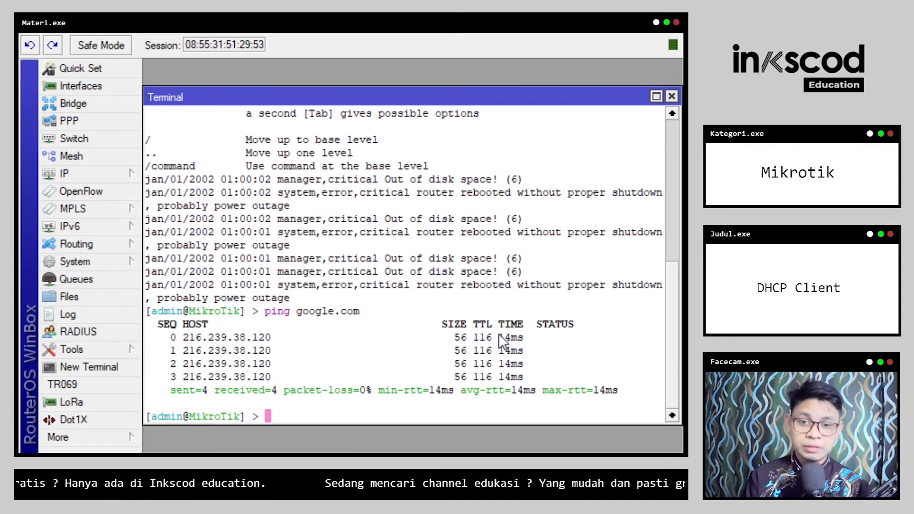
click(670, 96)
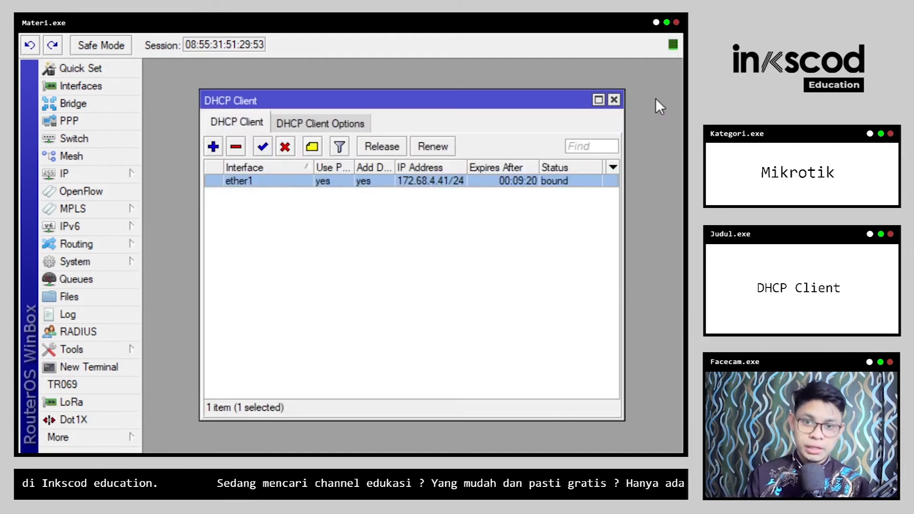
Step: Remove the old ether1 DHCP client and re-add it with 'ip dhcp-client add interface=ether1 disabled=no'
click(237, 147)
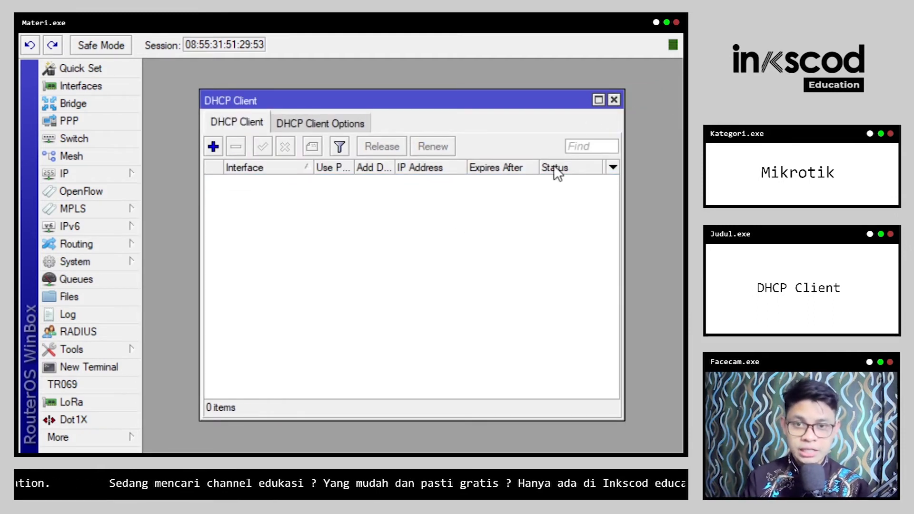
click(614, 101)
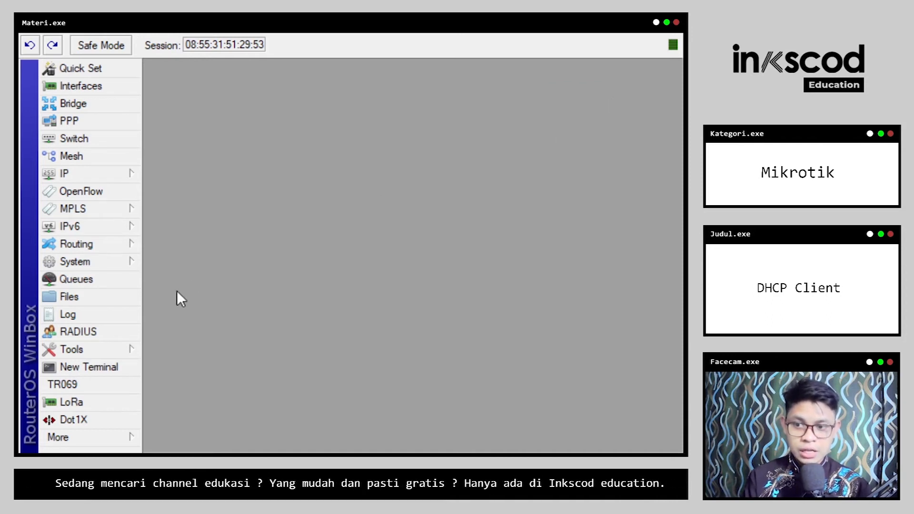
click(121, 368)
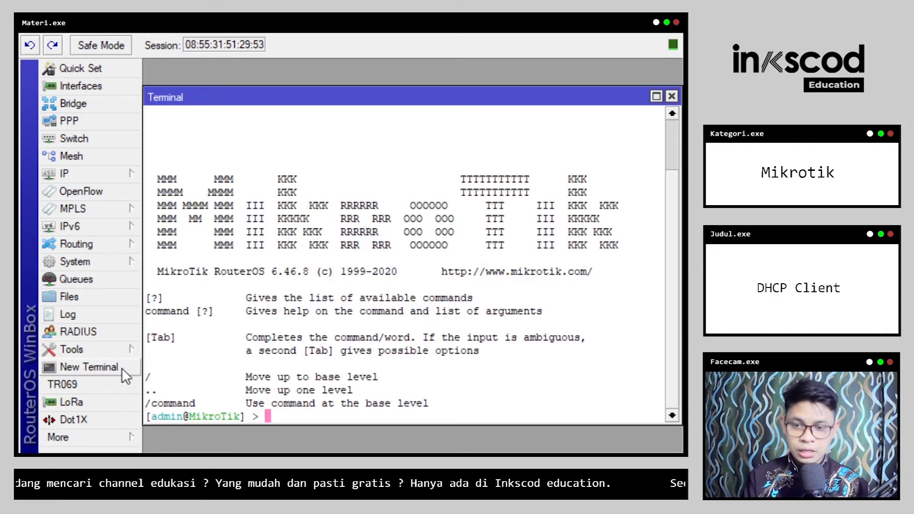
text(ip dhcp-client add int)
key(Tab)
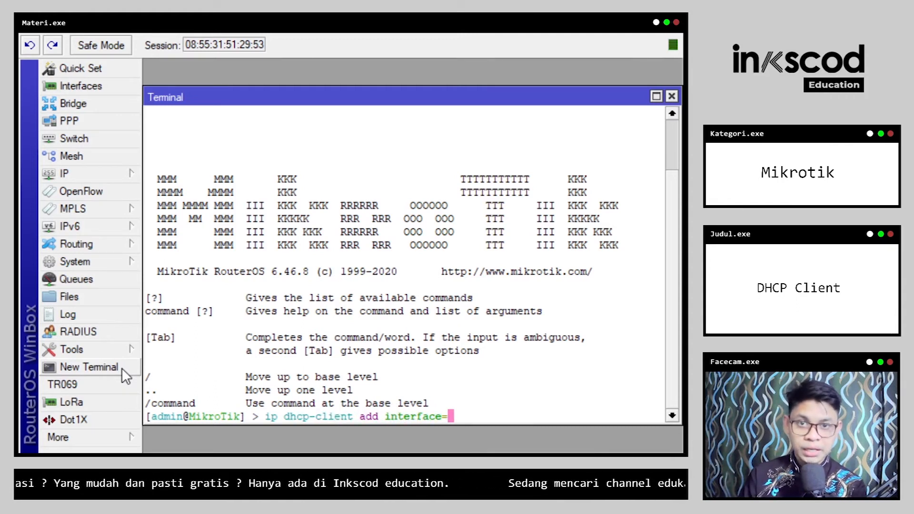
text(ether)
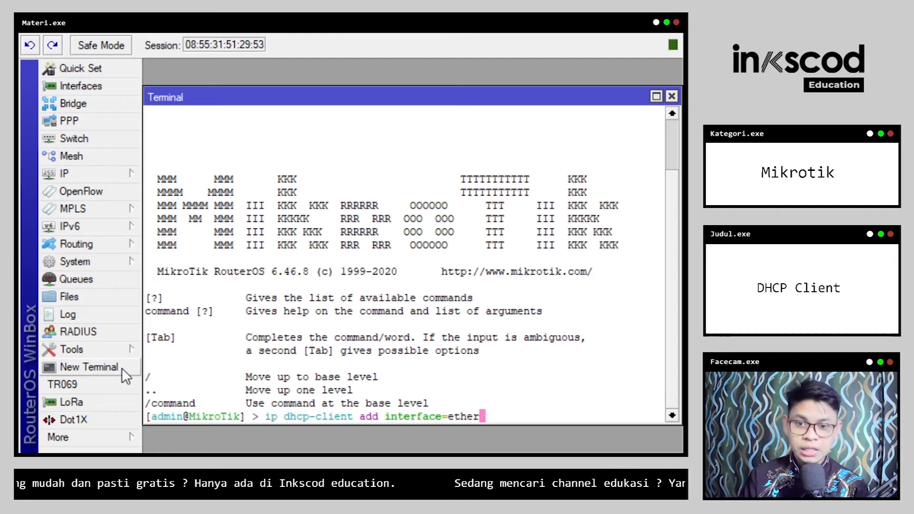
text(1 dis)
key(Tab)
text(no)
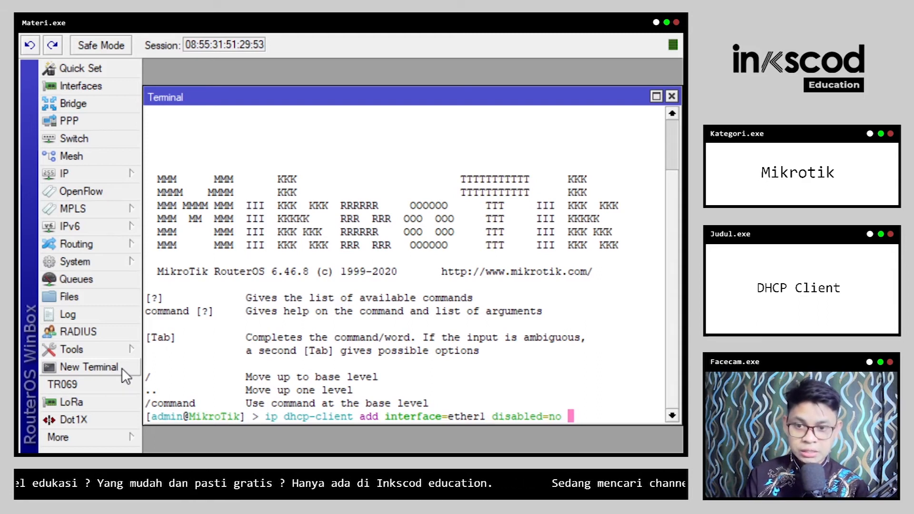
key(Return)
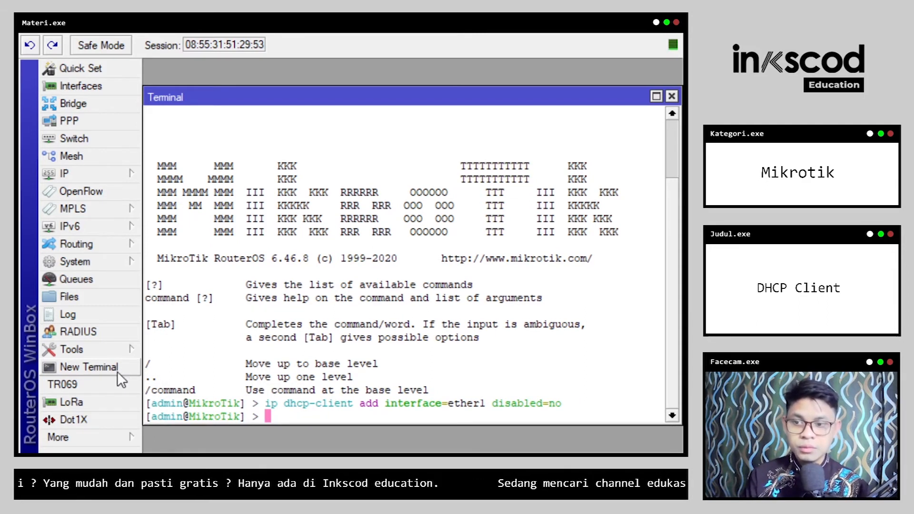
Step: Check in the DHCP Client list that ether1 is bound to 172.68.4.41/24
click(104, 176)
click(188, 247)
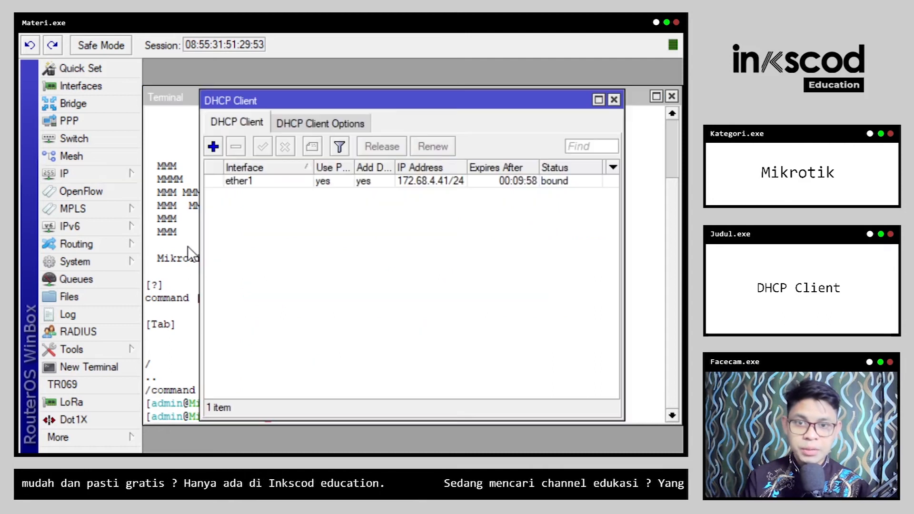
click(479, 184)
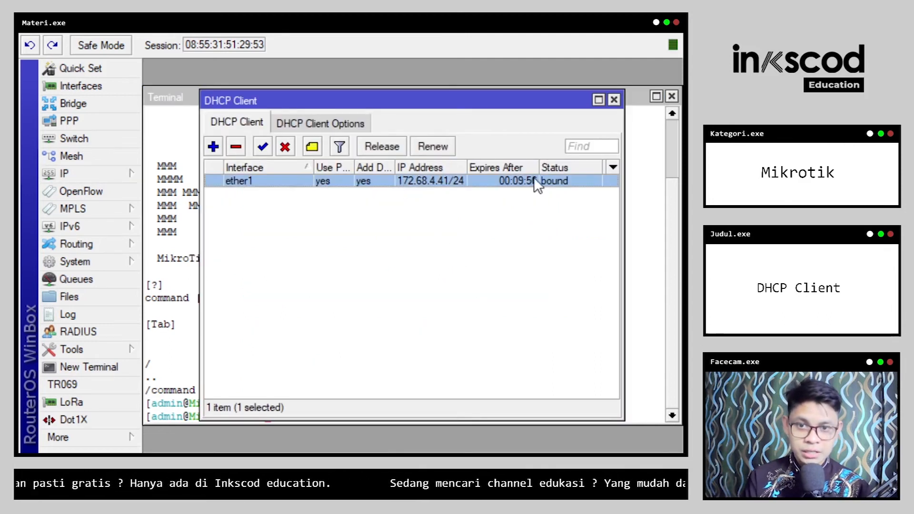
click(559, 190)
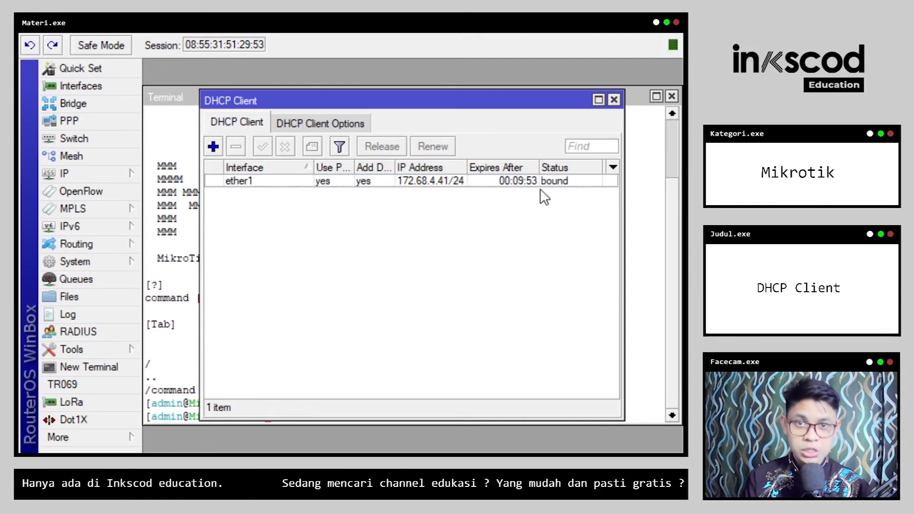
Step: Ping google.com for 3/3 replies with 0% loss, then close the terminal and DHCP Client list
click(152, 357)
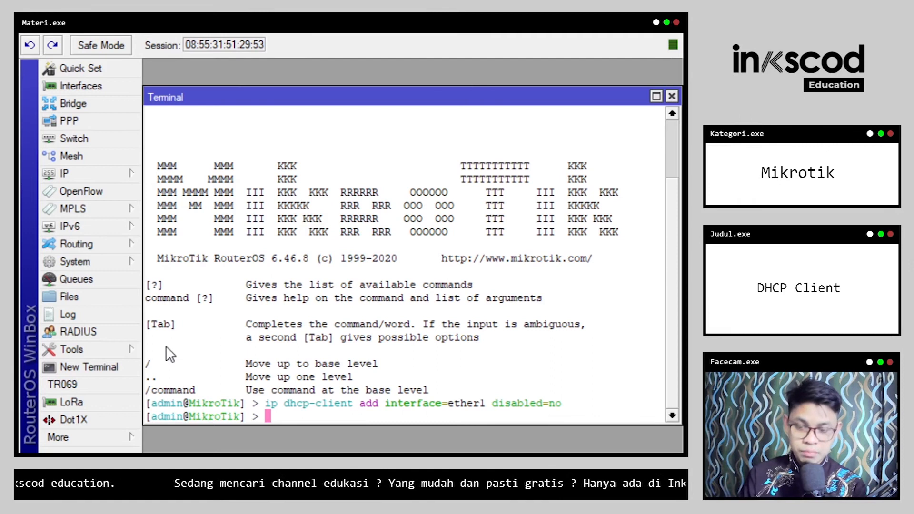
text(ping google.com)
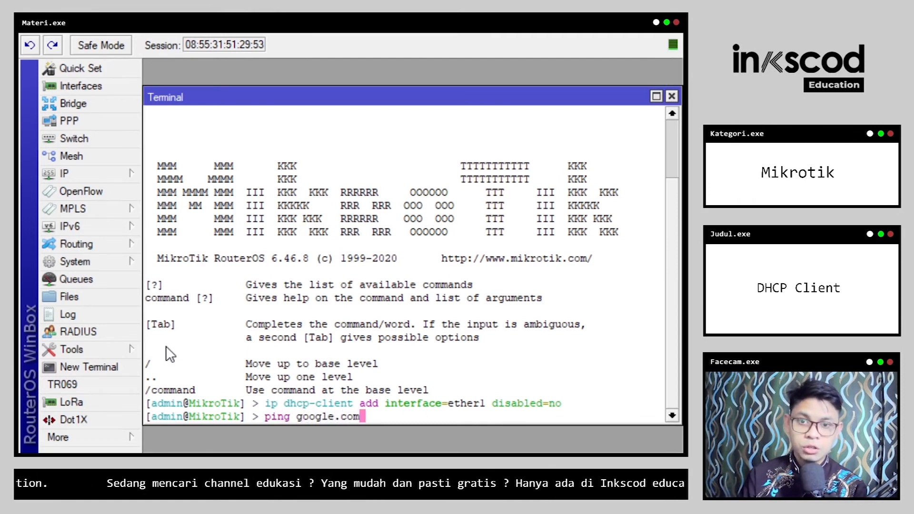
key(Return)
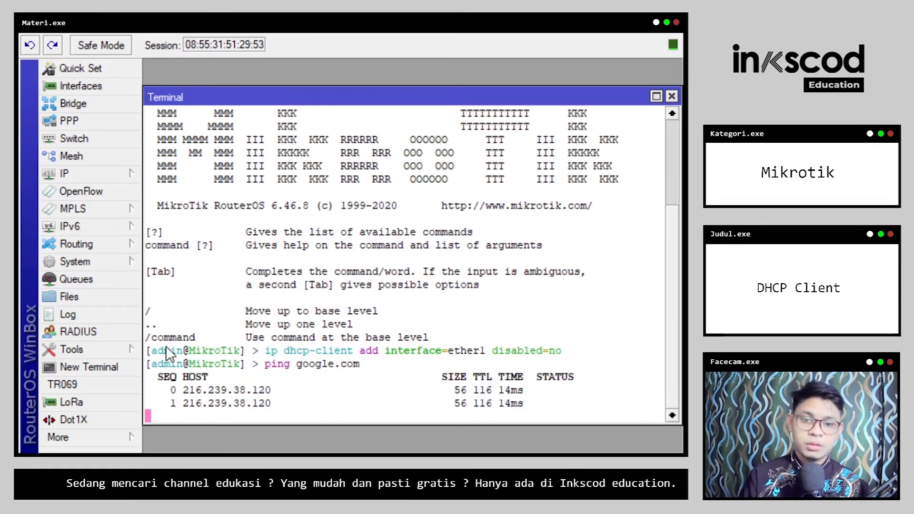
key(ctrl+c)
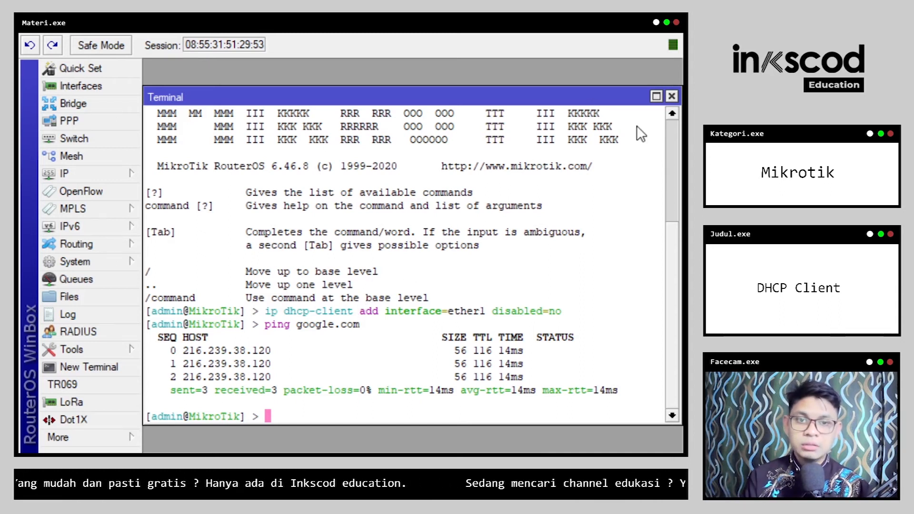
click(671, 97)
click(615, 100)
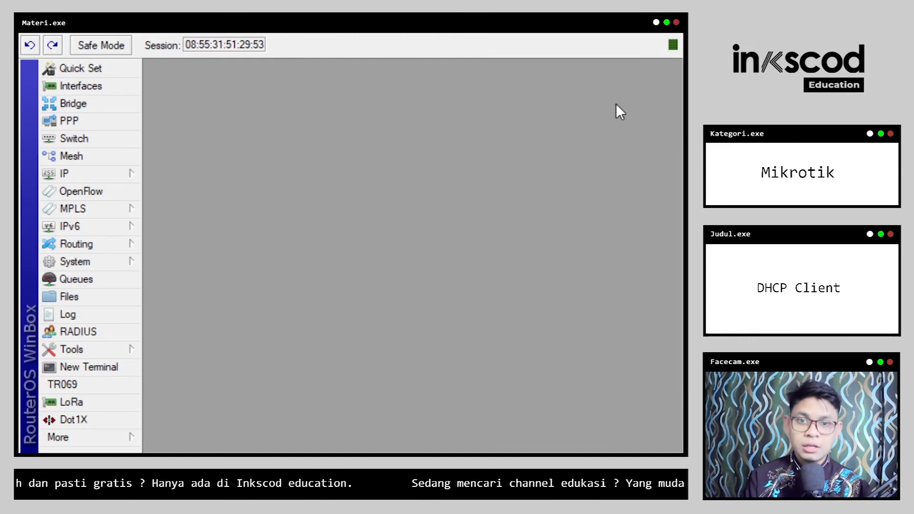